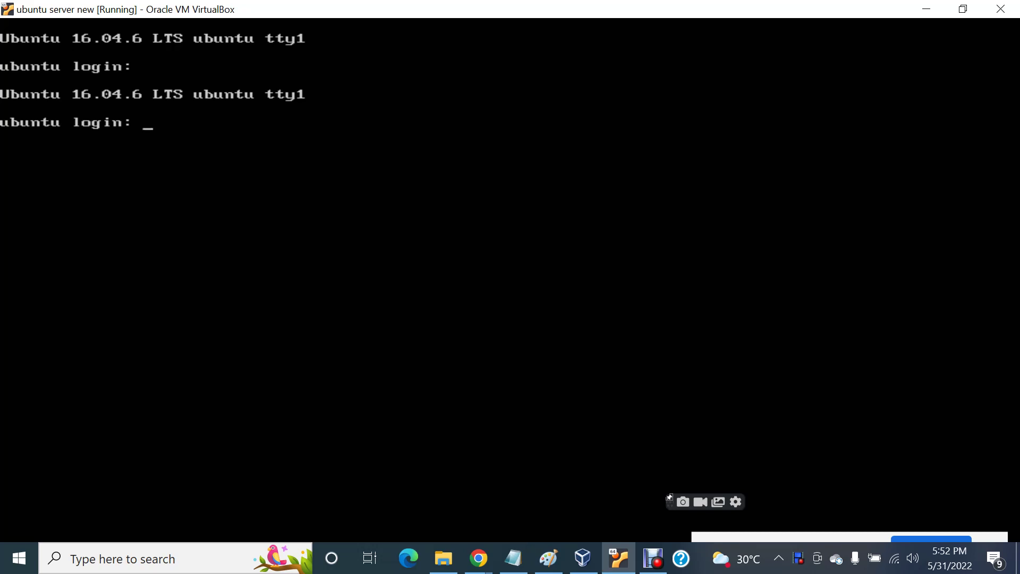
{"action": "type", "text": "parwinder"}
Log in at the tty1 prompt with the server's username and password
{"action": "key", "text": "Return"}
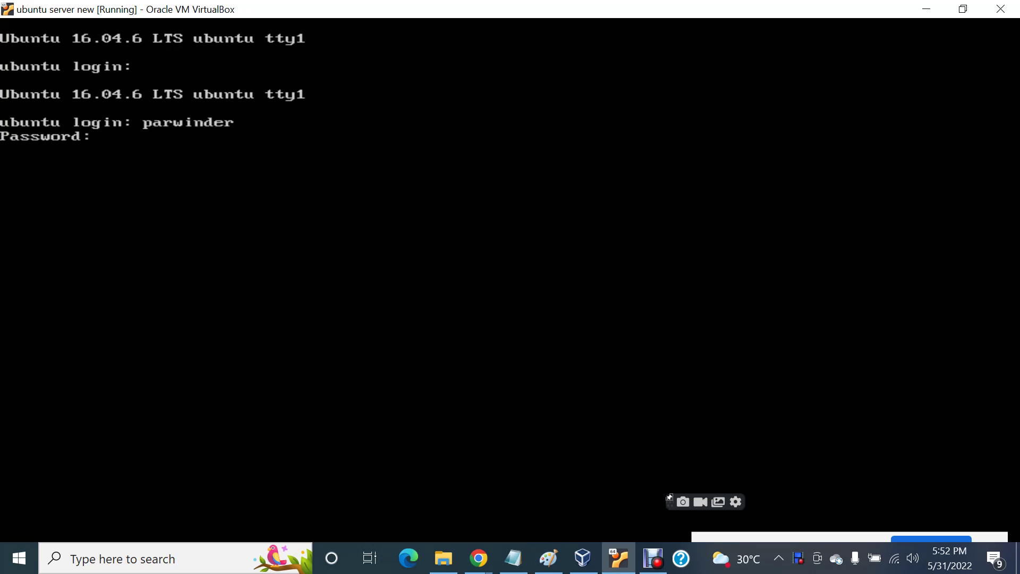
{"action": "key", "text": "Return"}
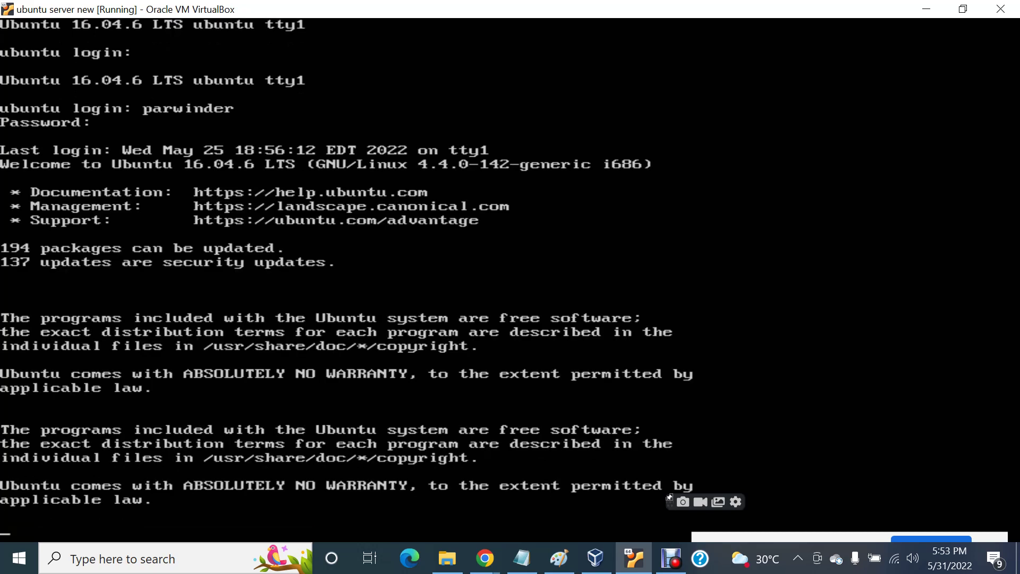
Run sudo apt-get update and enter the sudo password
{"action": "key", "text": "Return"}
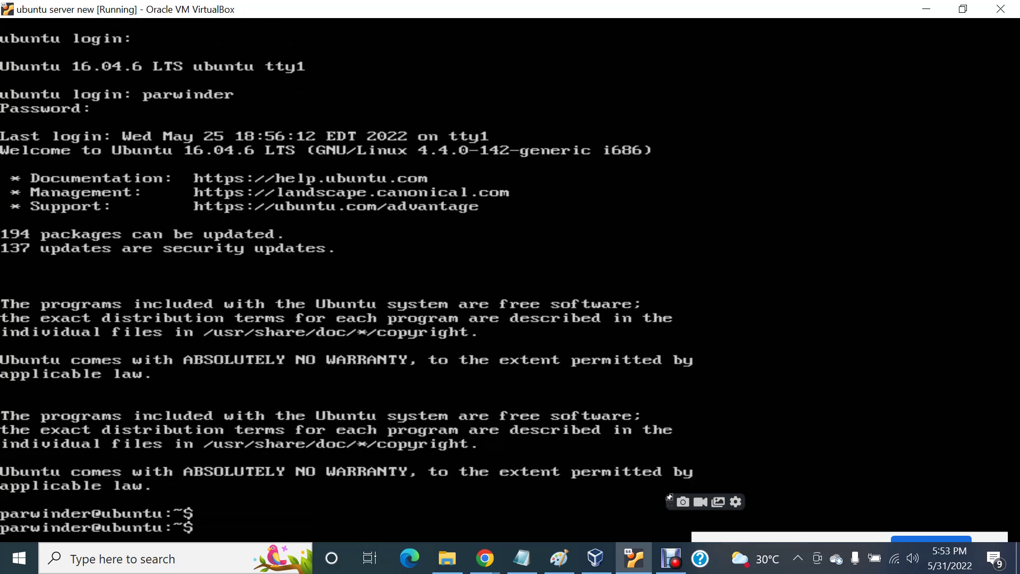
{"action": "type", "text": "sudo apt-get update"}
{"action": "key", "text": "Return"}
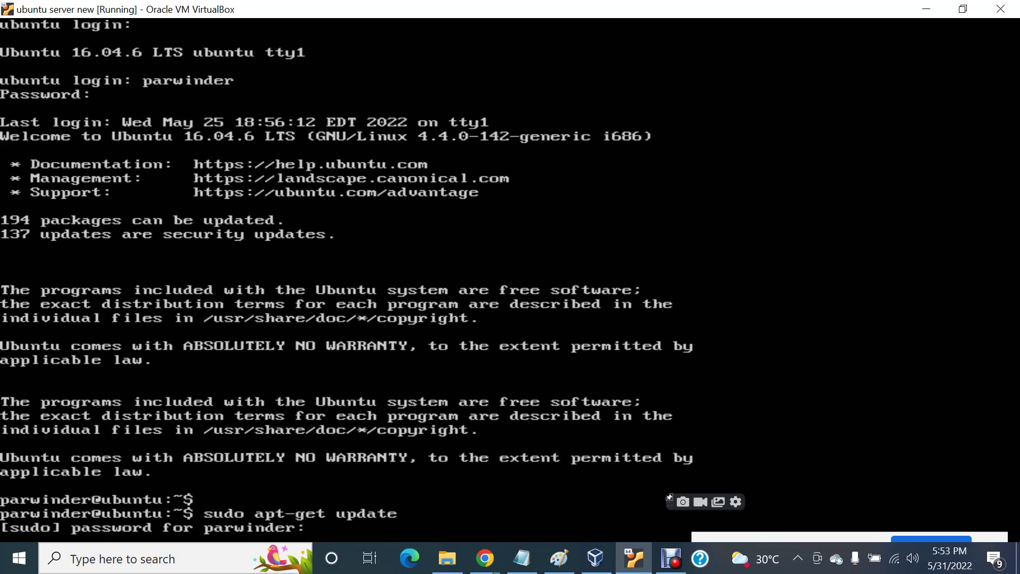
{"action": "key", "text": "Return"}
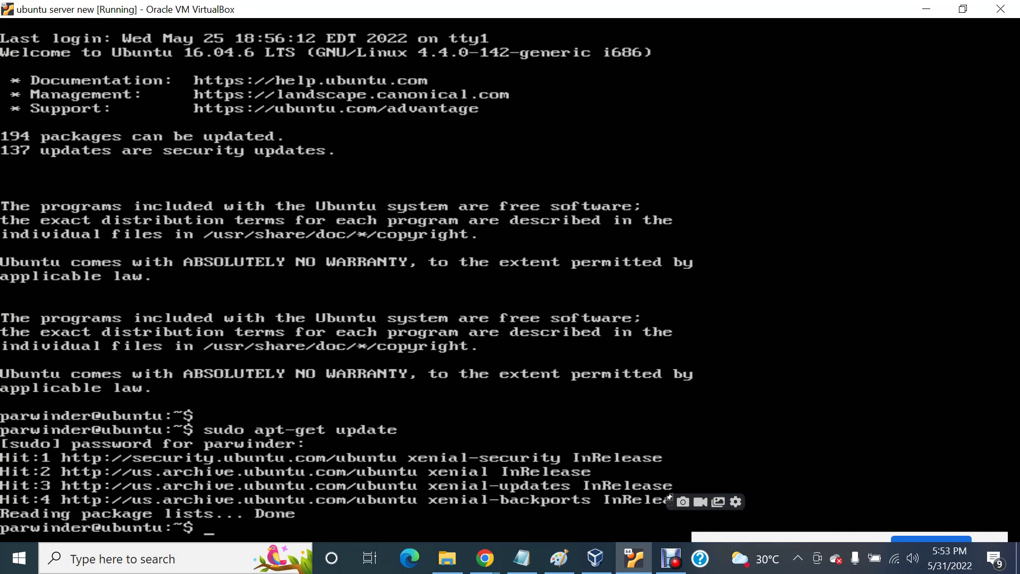
{"action": "type", "text": "sudo apt-get is"}
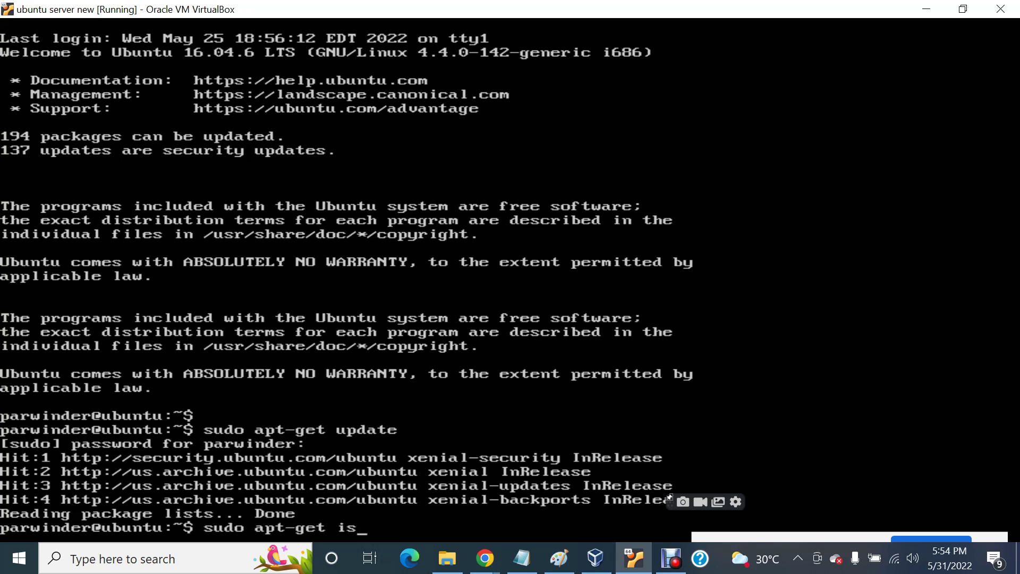
{"action": "type", "text": "tall"}
Correct the 'vsftpf' typo and run sudo apt-get install vsftpd
{"action": "key", "text": "BackSpace"}
{"action": "key", "text": "BackSpace"}
{"action": "key", "text": "BackSpace"}
{"action": "key", "text": "BackSpace"}
{"action": "type", "text": "nstall "}
{"action": "type", "text": "vsftpf"}
{"action": "key", "text": "BackSpace"}
{"action": "type", "text": "d"}
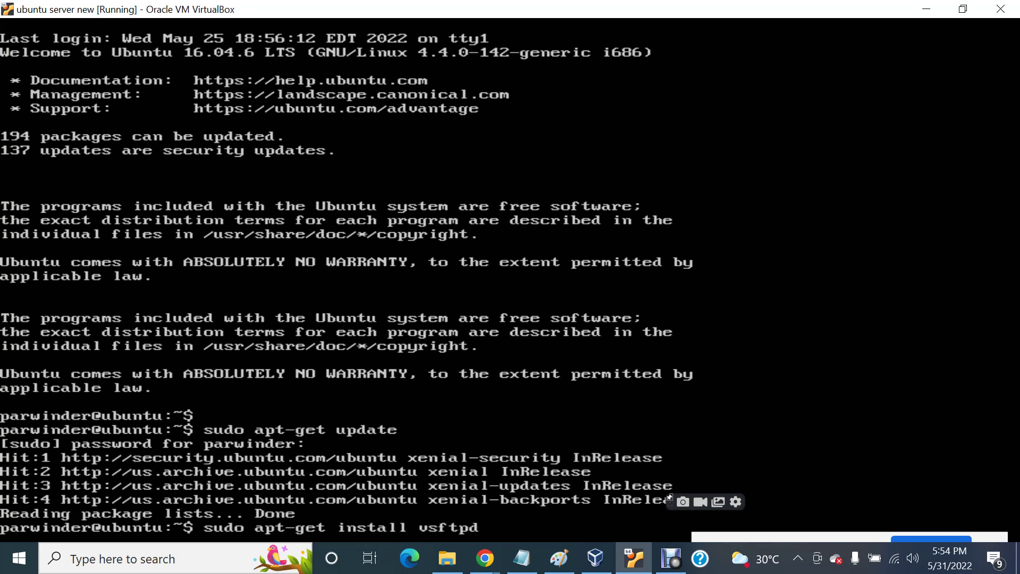
{"action": "key", "text": "Return"}
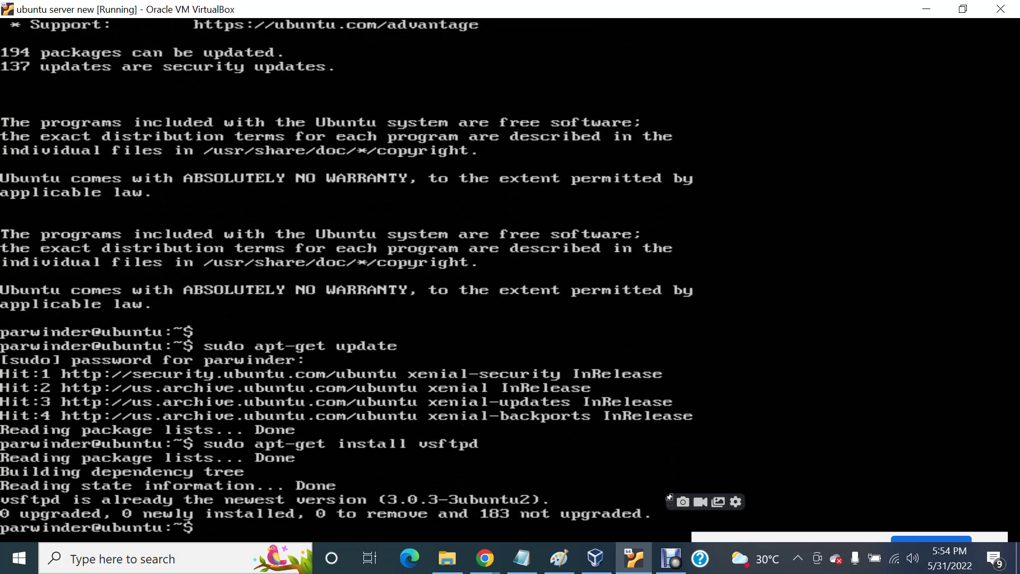
{"action": "type", "text": "history"}
Run the history command to show the numbered list of past commands
{"action": "key", "text": "Return"}
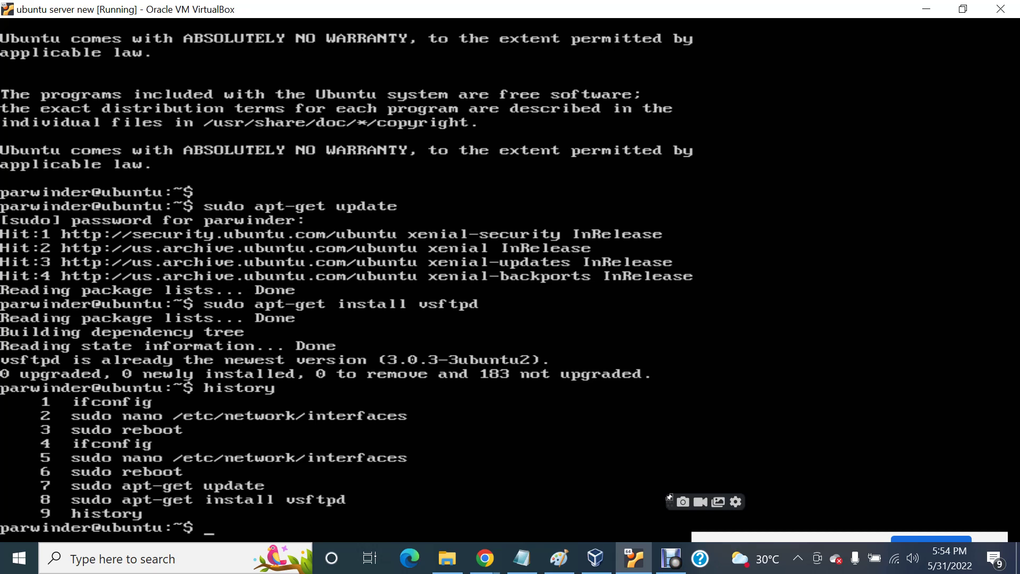
{"action": "type", "text": "sudo nano /etc/vsftpd"}
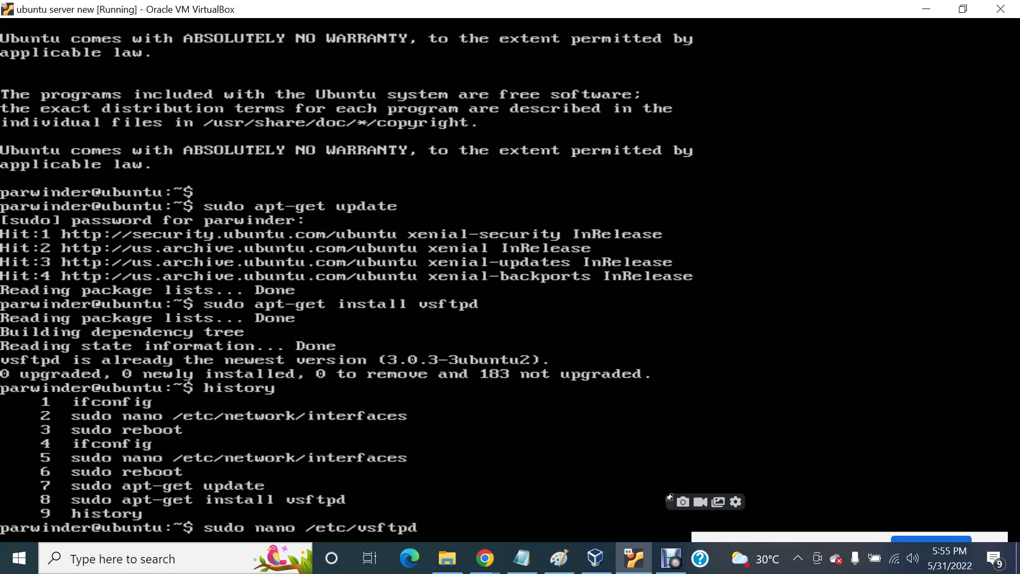
{"action": "type", "text": ".conf"}
Open /etc/vsftpd.conf in nano and scroll through its settings, including write_enable=YES
{"action": "key", "text": "Return"}
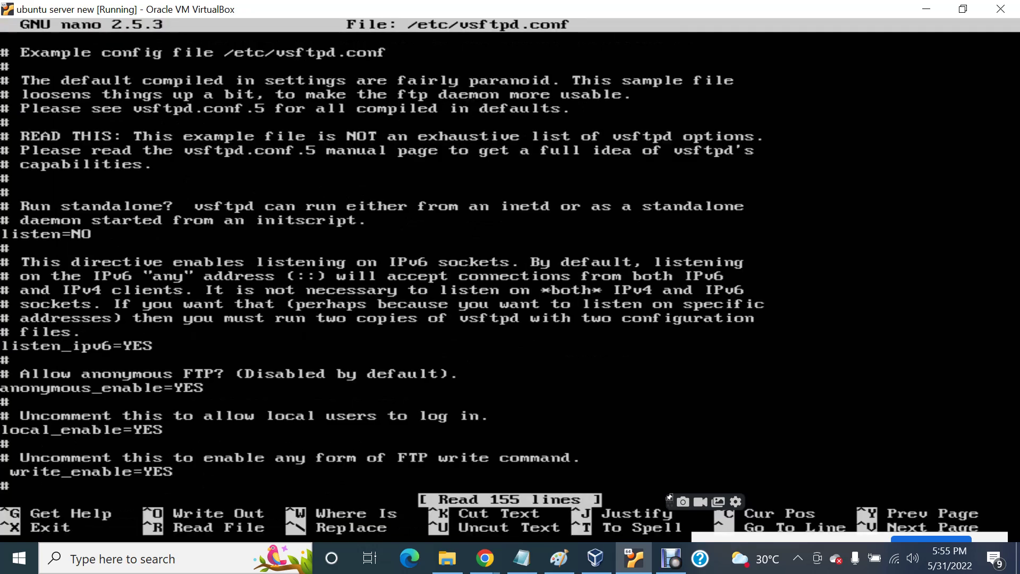
{"action": "key", "text": "Down"}
{"action": "key", "text": "Down"}
{"action": "key", "text": "Down"}
{"action": "key", "text": "Down"}
{"action": "key", "text": "Down"}
{"action": "key", "text": "Down"}
{"action": "key", "text": "Down"}
{"action": "key", "text": "Down"}
{"action": "key", "text": "Down"}
{"action": "key", "text": "Down"}
{"action": "key", "text": "Down"}
{"action": "key", "text": "Down"}
{"action": "key", "text": "Down"}
{"action": "key", "text": "Down"}
{"action": "key", "text": "Down"}
{"action": "key", "text": "Down"}
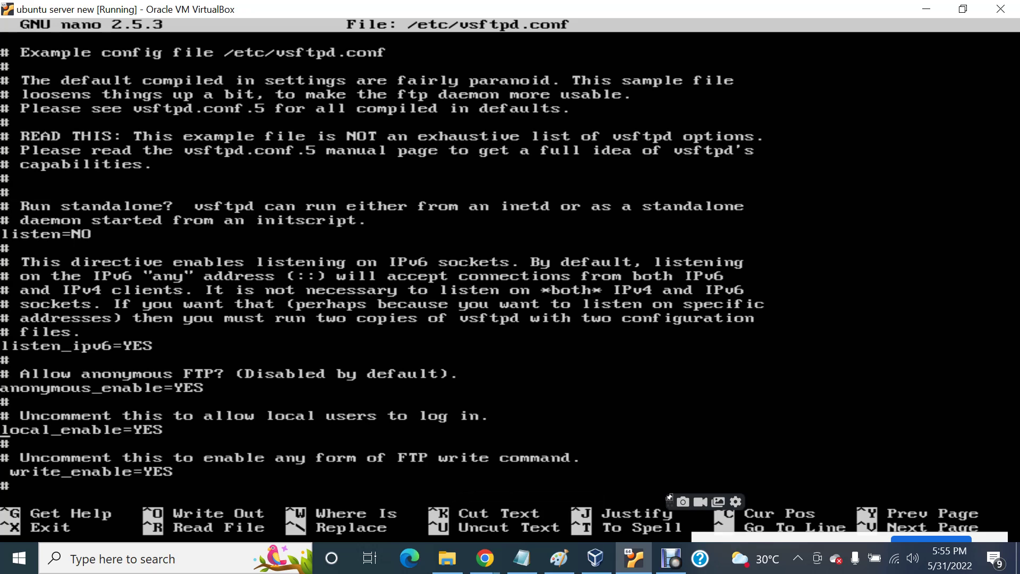
{"action": "key", "text": "Down"}
{"action": "key", "text": "Down"}
{"action": "key", "text": "Up"}
{"action": "key", "text": "Down"}
{"action": "key", "text": "Down"}
{"action": "key", "text": "Down"}
{"action": "key", "text": "Down"}
{"action": "key", "text": "Down"}
{"action": "key", "text": "Down"}
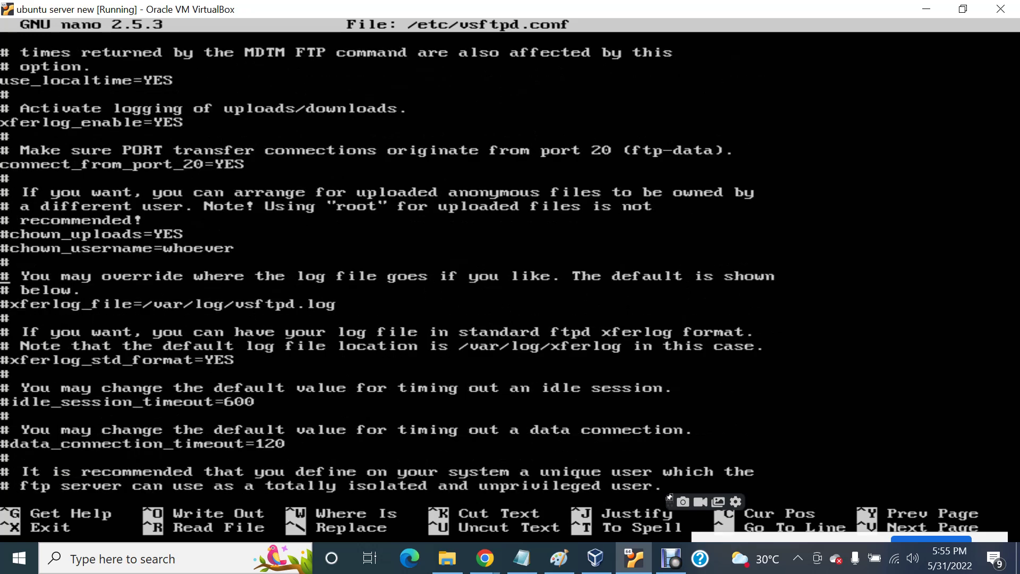
{"action": "key", "text": "Down"}
{"action": "key", "text": "Down"}
Exit nano, clear the stray input, and recall 'sudo nano /etc/vsftpd.conf'
{"action": "key", "text": "ctrl+x"}
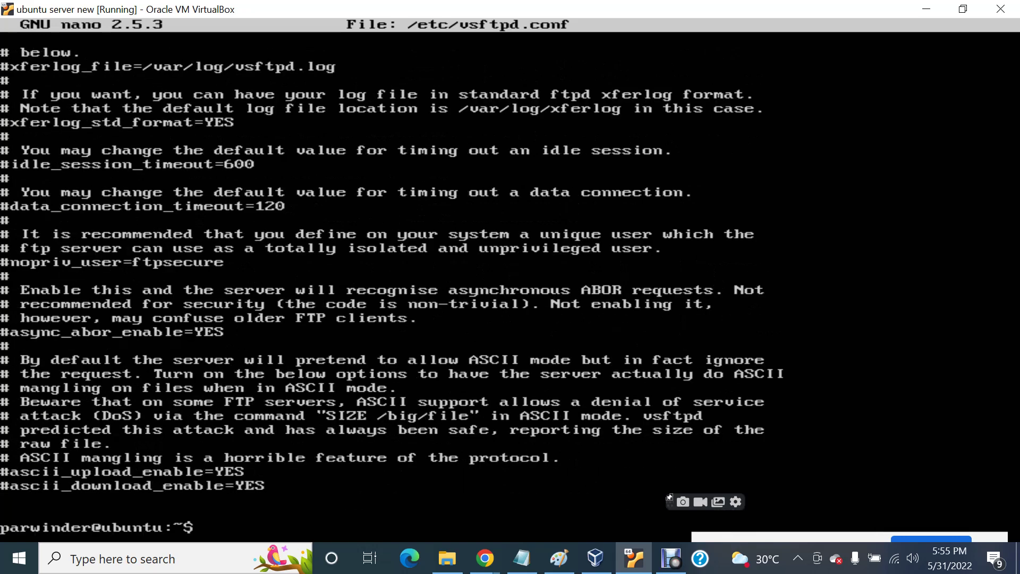
{"action": "type", "text": "y"}
{"action": "key", "text": "Return"}
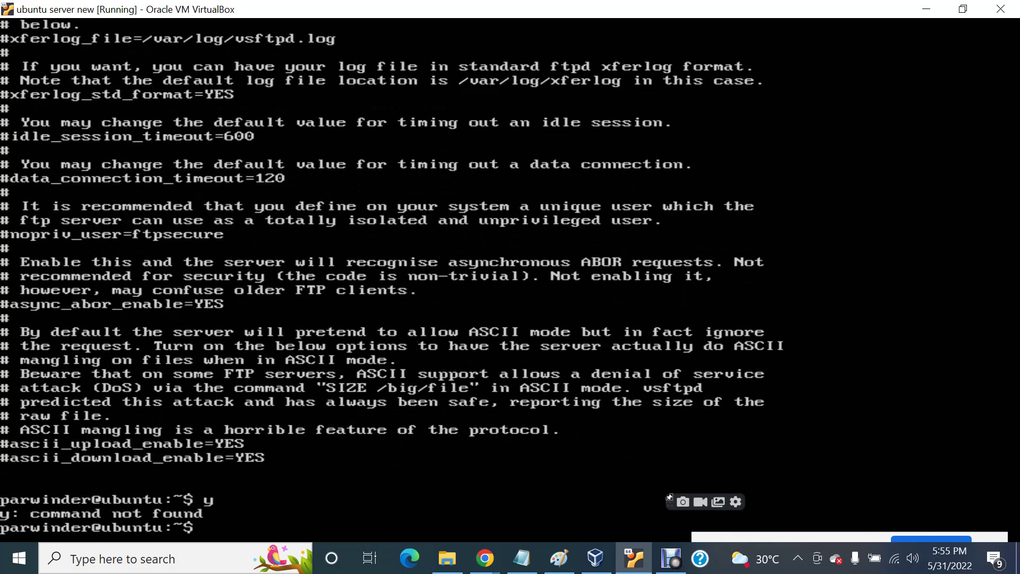
{"action": "key", "text": "Up"}
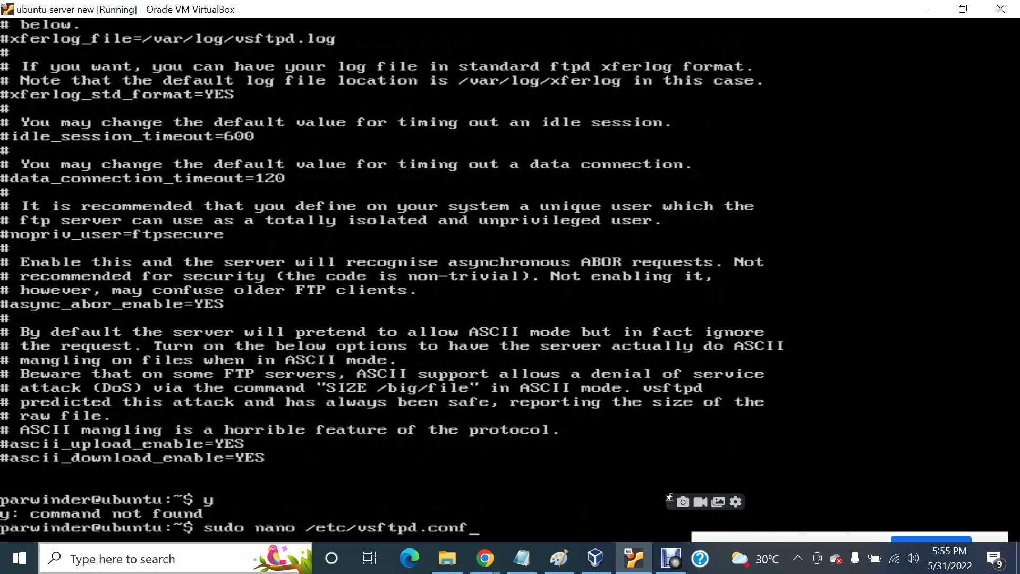
In a new Notepad note, list anonymous, local and write enable as yes, then close it
{"action": "left_click", "coordinate": [120, 558]}
{"action": "type", "text": "n"}
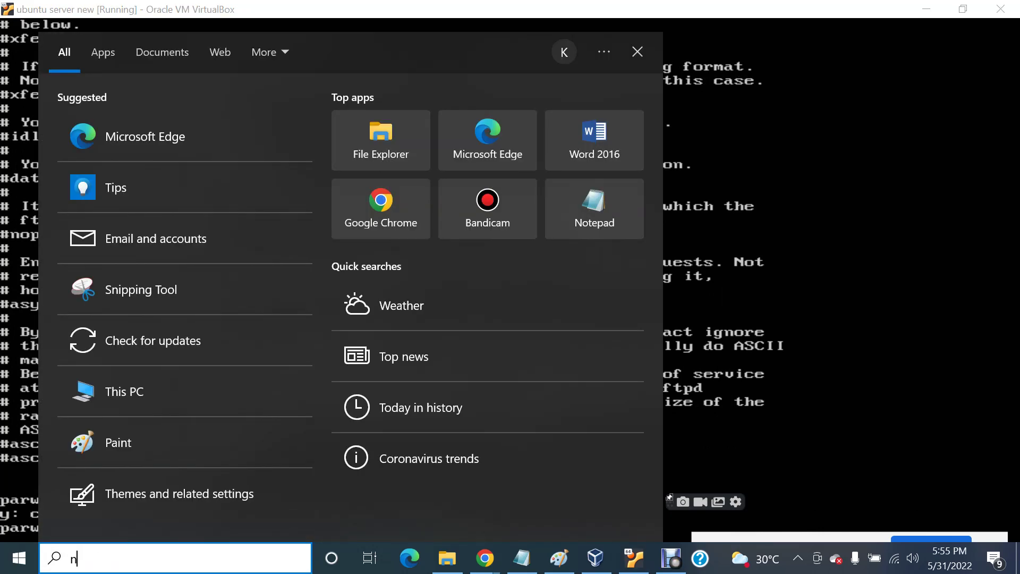
{"action": "type", "text": "otepad"}
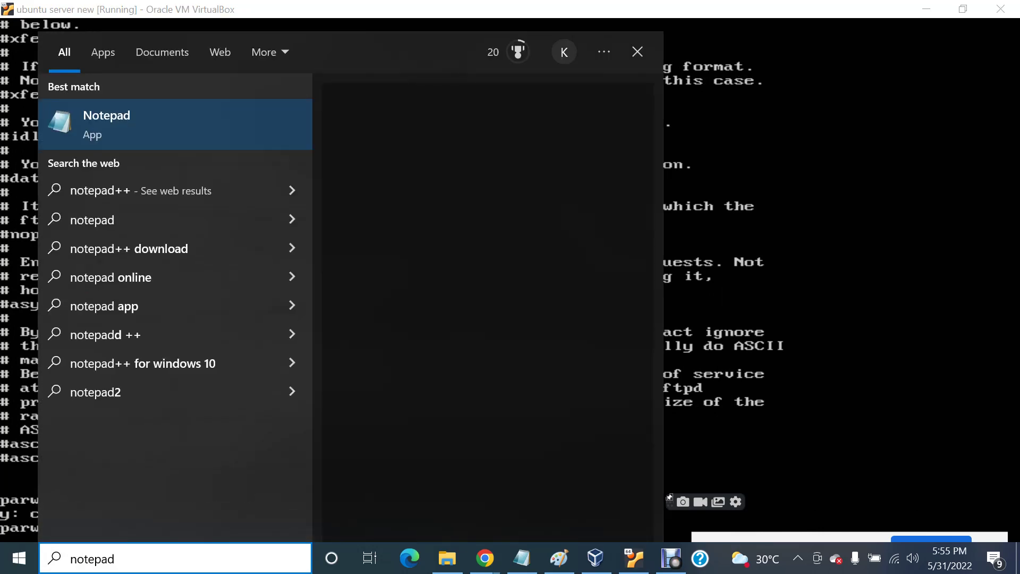
{"action": "key", "text": "Return"}
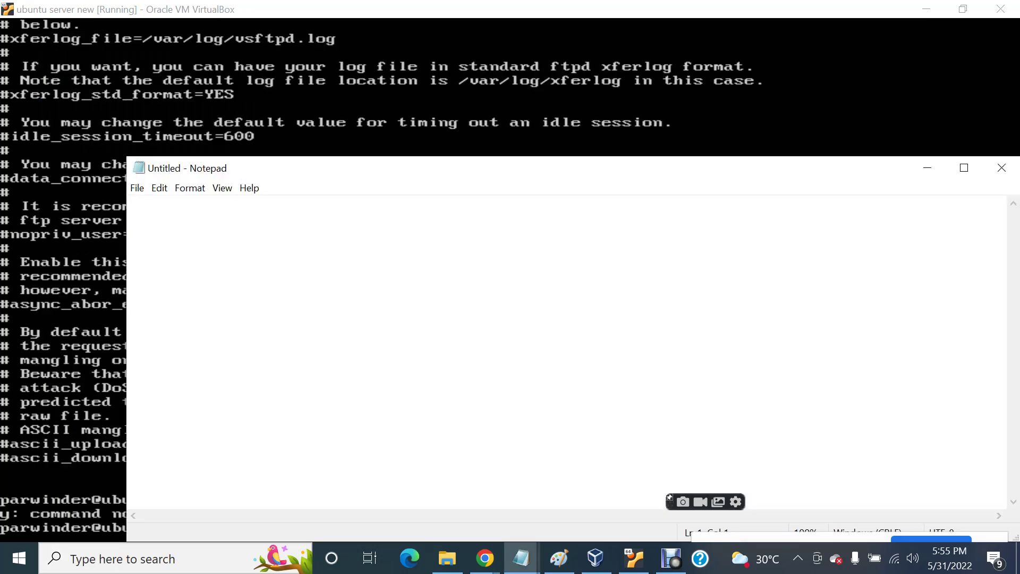
{"action": "type", "text": "anony"}
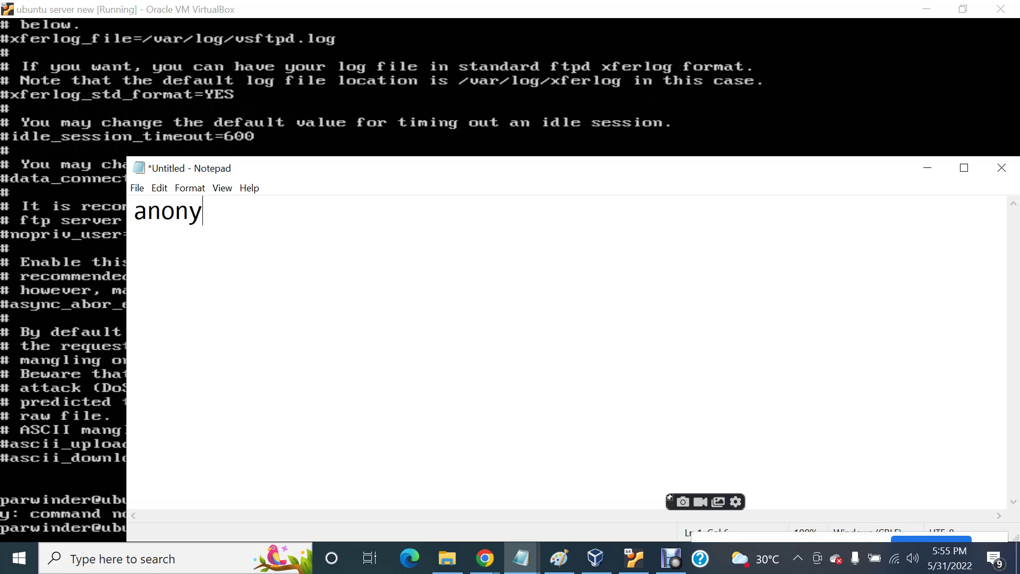
{"action": "type", "text": "mouse_enable=yes"}
{"action": "key", "text": "Return"}
{"action": "type", "text": "local_enable=yes"}
{"action": "key", "text": "Return"}
{"action": "type", "text": "write"}
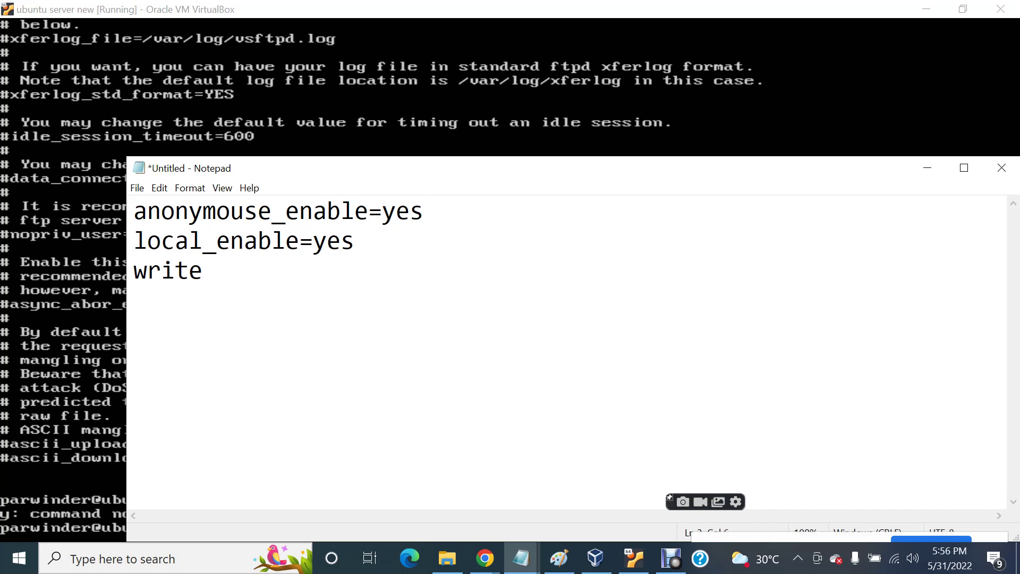
{"action": "type", "text": "_enable = "}
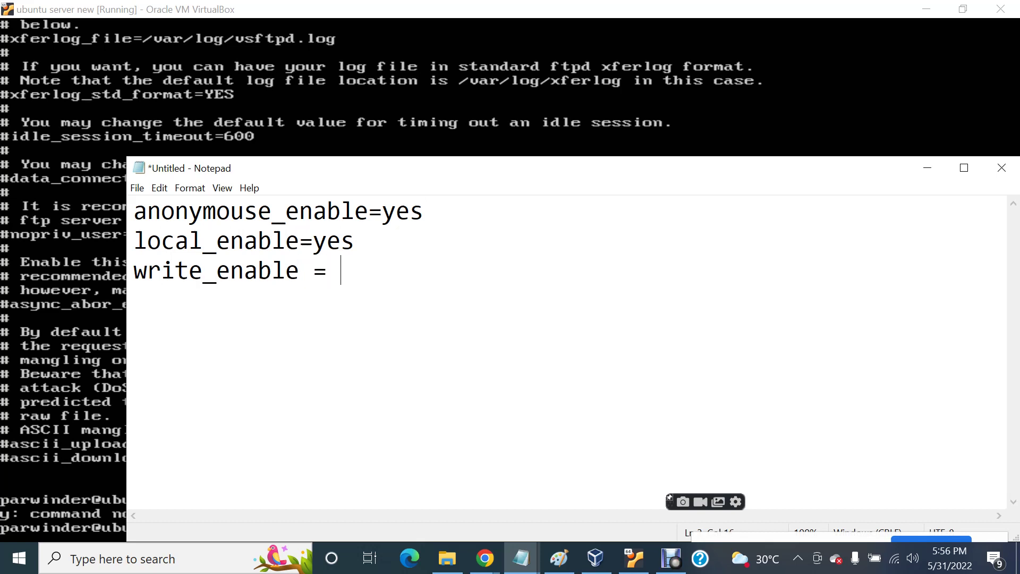
{"action": "type", "text": "yes"}
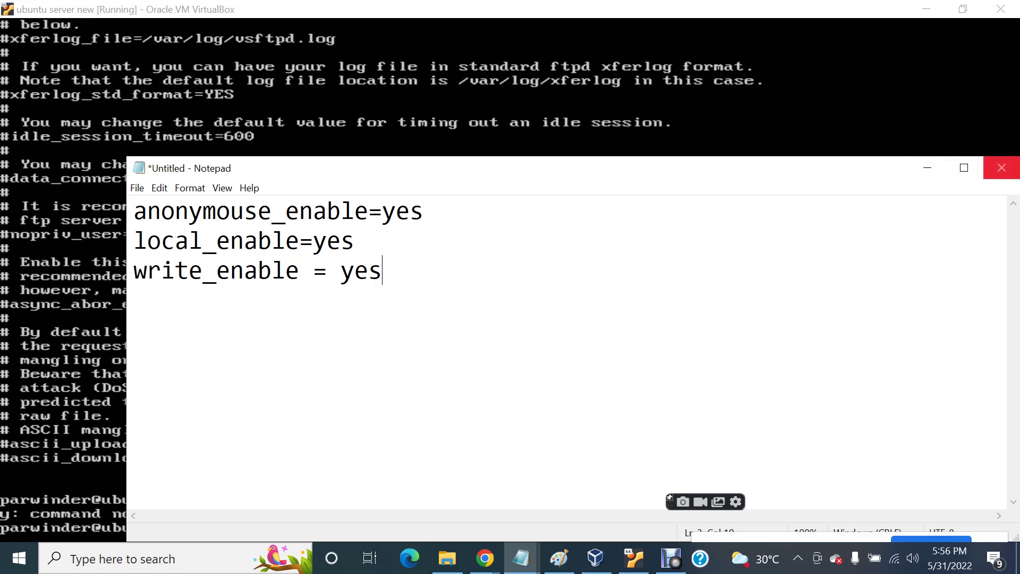
{"action": "left_click", "coordinate": [1002, 168]}
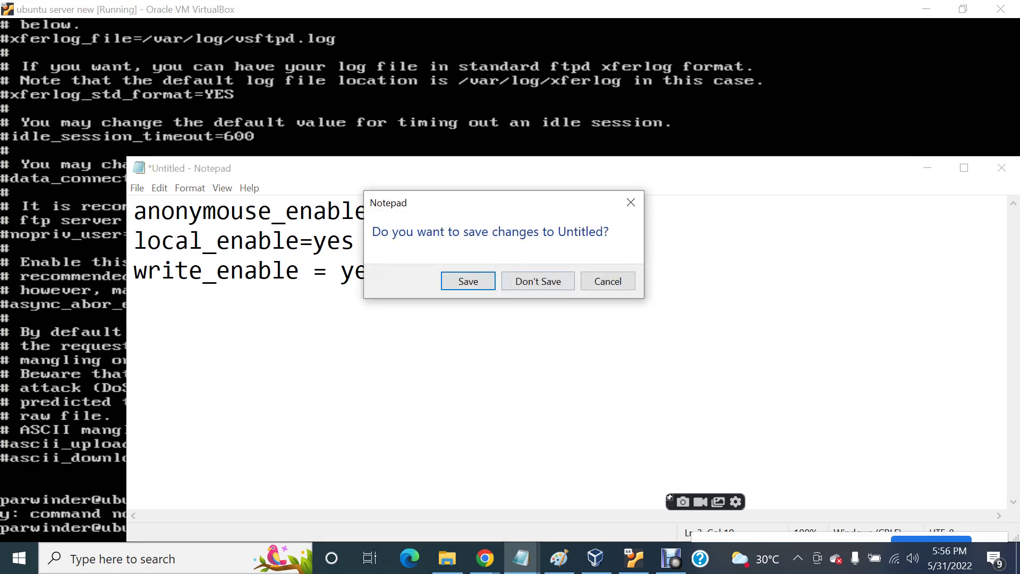
Discard the Notepad note and run sudo systemctl restart vsftpd
{"action": "left_click", "coordinate": [536, 280]}
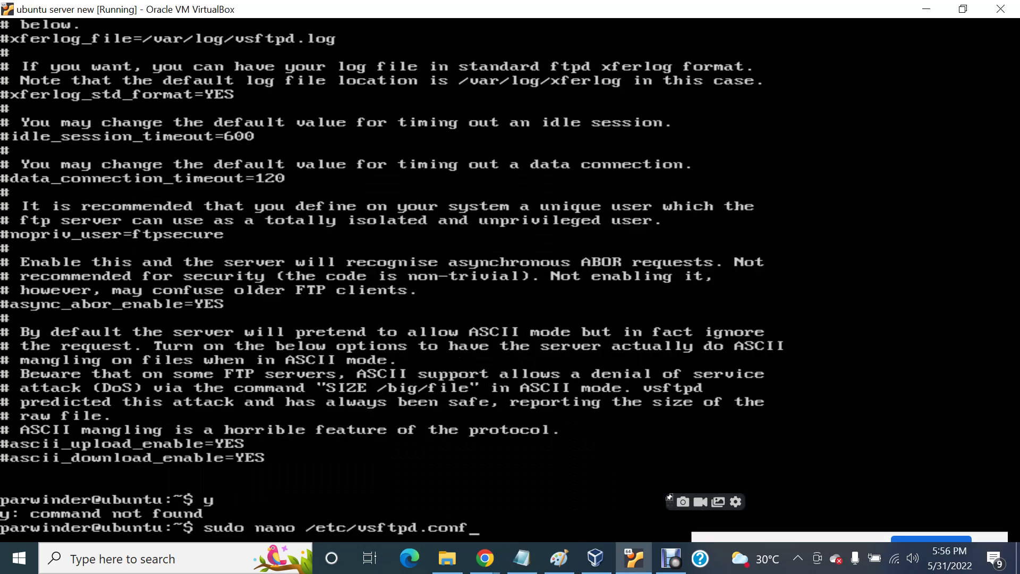
{"action": "key", "text": "BackSpace"}
{"action": "key", "text": "BackSpace"}
{"action": "key", "text": "BackSpace"}
{"action": "key", "text": "BackSpace"}
{"action": "key", "text": "BackSpace"}
{"action": "key", "text": "BackSpace"}
{"action": "key", "text": "BackSpace"}
{"action": "key", "text": "BackSpace"}
{"action": "key", "text": "BackSpace"}
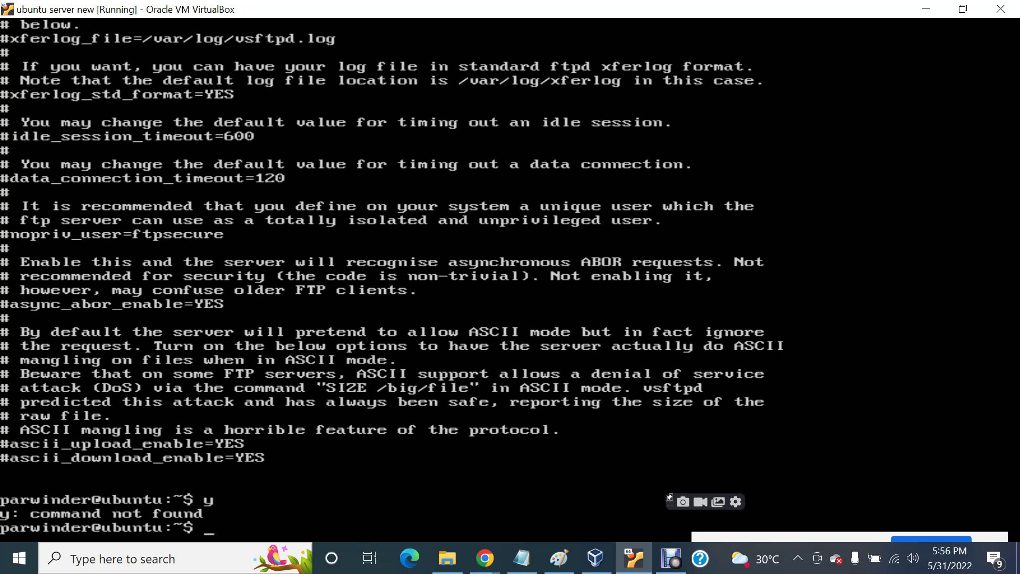
{"action": "type", "text": "sudo"}
{"action": "type", "text": " systemctl restart"}
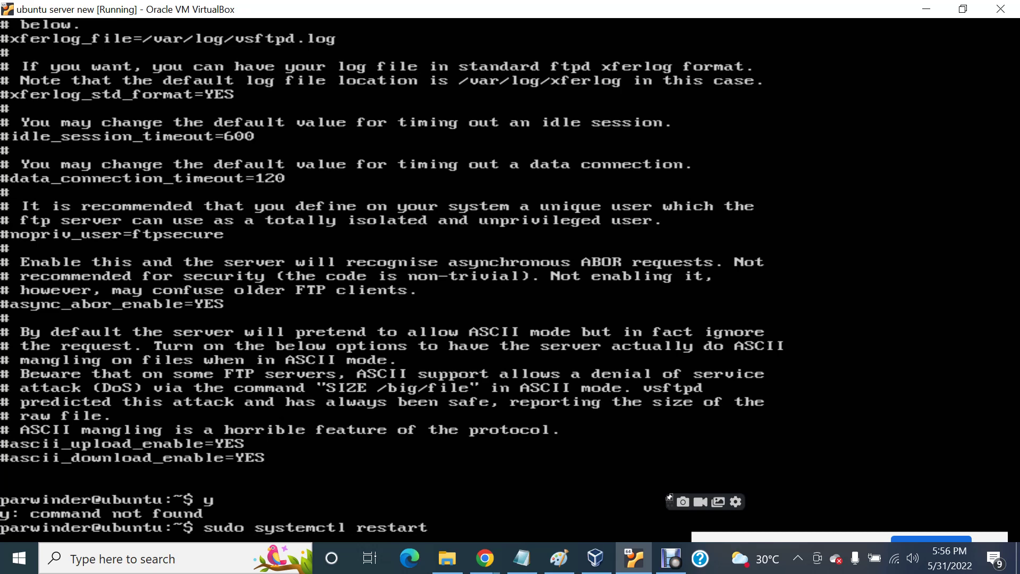
{"action": "type", "text": " vsftpd"}
{"action": "key", "text": "Return"}
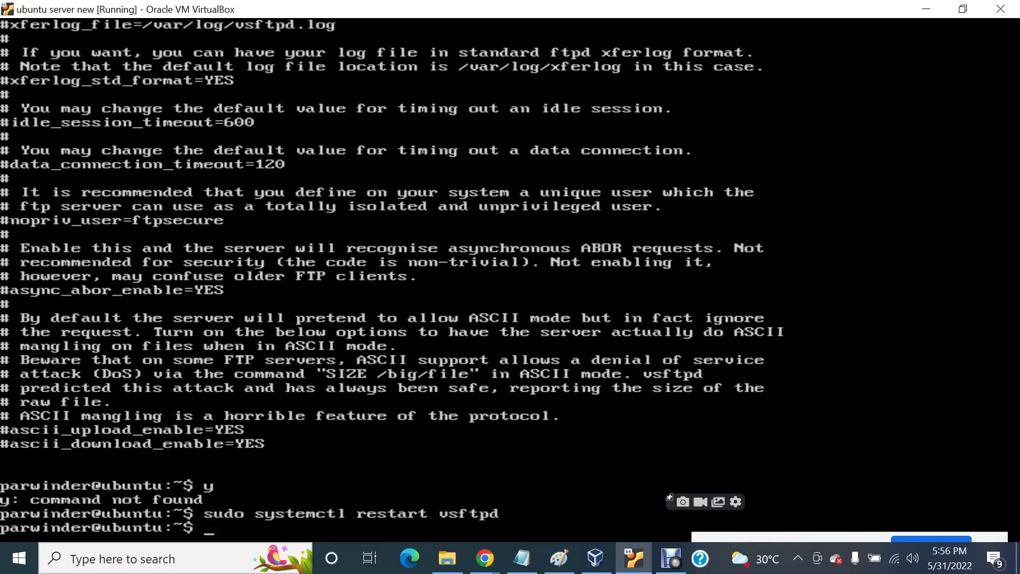
Start vsftpd with systemctl and confirm its status shows active (running)
{"action": "key", "text": "Up"}
{"action": "key", "text": "Left"}
{"action": "key", "text": "Left"}
{"action": "key", "text": "Left"}
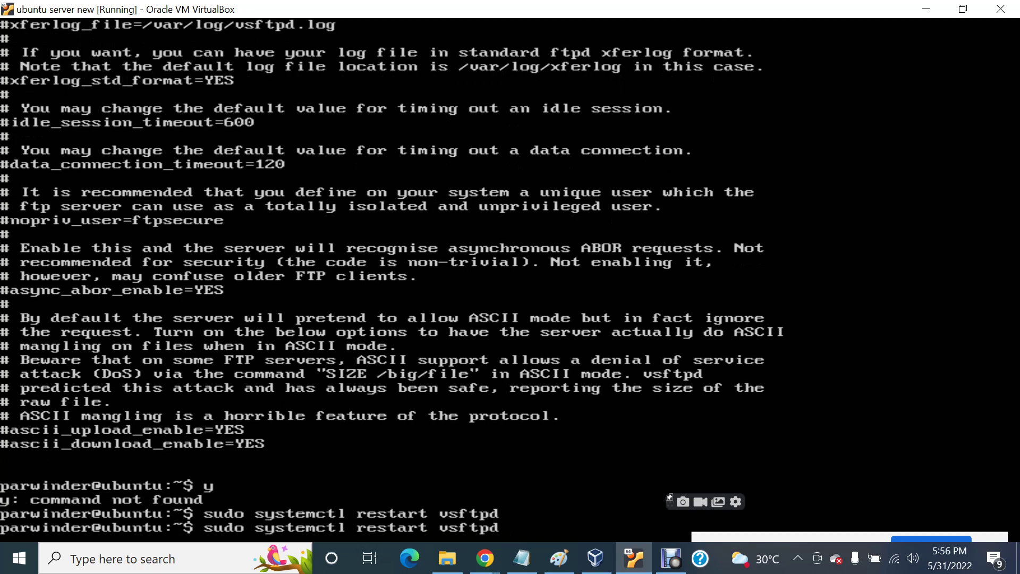
{"action": "key", "text": "BackSpace"}
{"action": "key", "text": "BackSpace"}
{"action": "key", "text": "Return"}
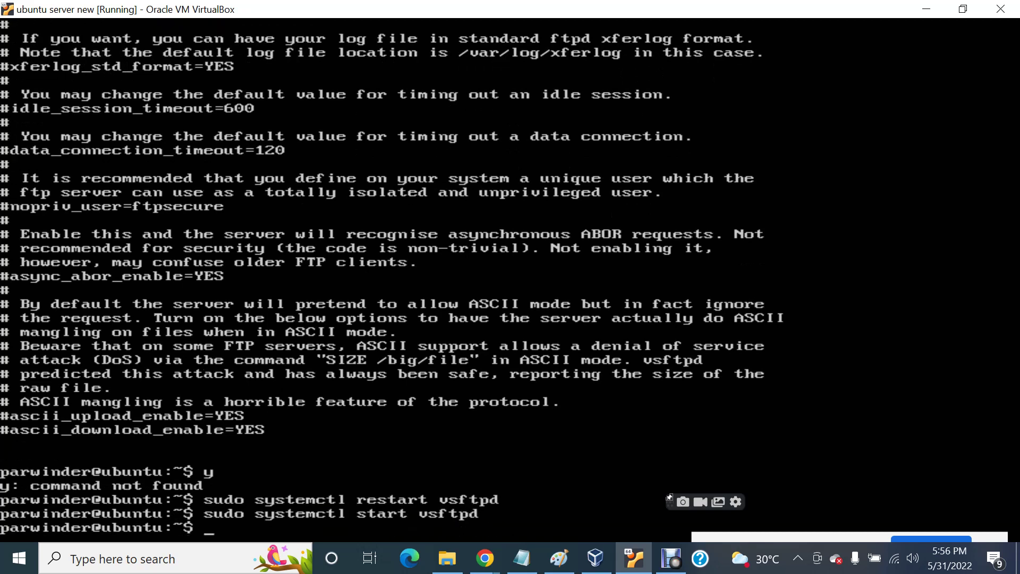
{"action": "key", "text": "Up"}
{"action": "key", "text": "Left"}
{"action": "key", "text": "Left"}
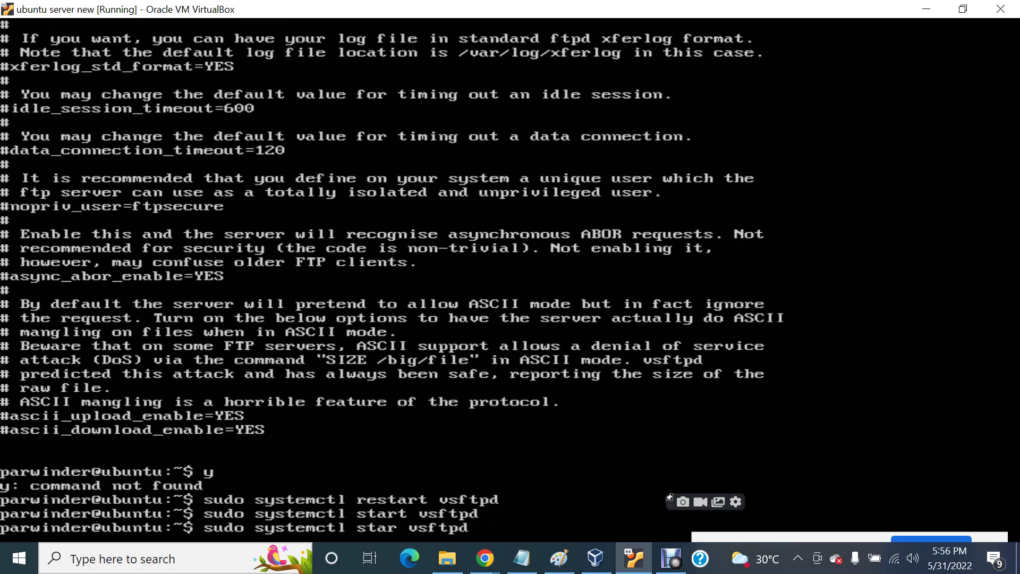
{"action": "key", "text": "BackSpace"}
{"action": "key", "text": "BackSpace"}
{"action": "type", "text": "tus"}
{"action": "key", "text": "Return"}
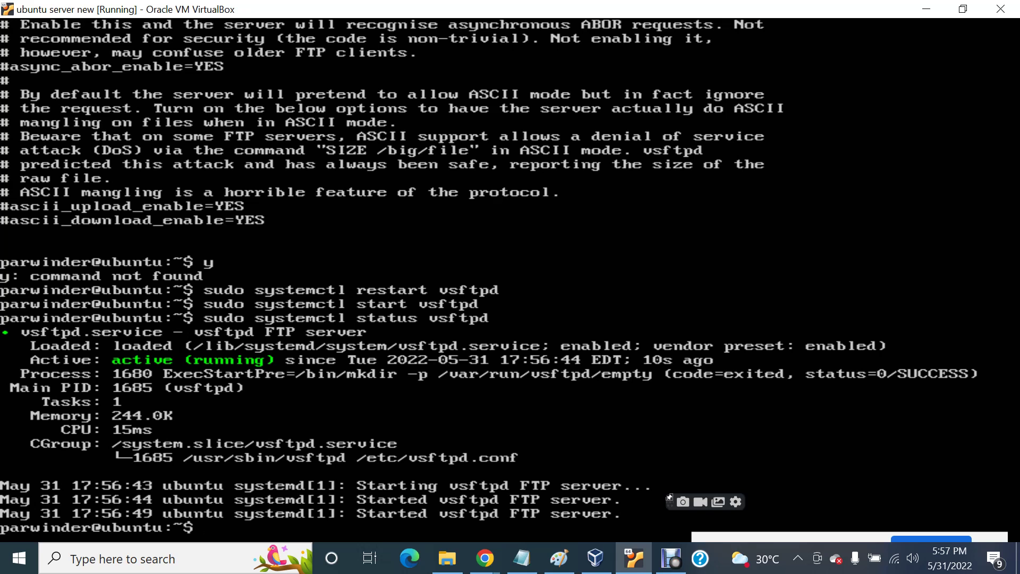
{"action": "type", "text": "touch"}
{"action": "type", "text": "file1"}
Create an empty file1 with touch and run ifconfig to show IP 10.0.2.15
{"action": "key", "text": "Return"}
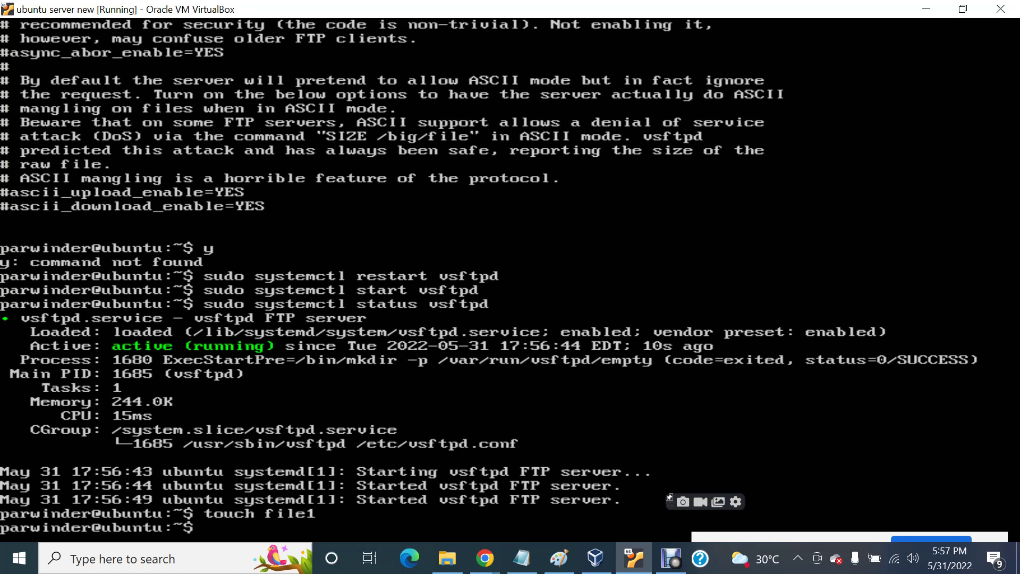
{"action": "type", "text": "ifconfig"}
{"action": "key", "text": "Return"}
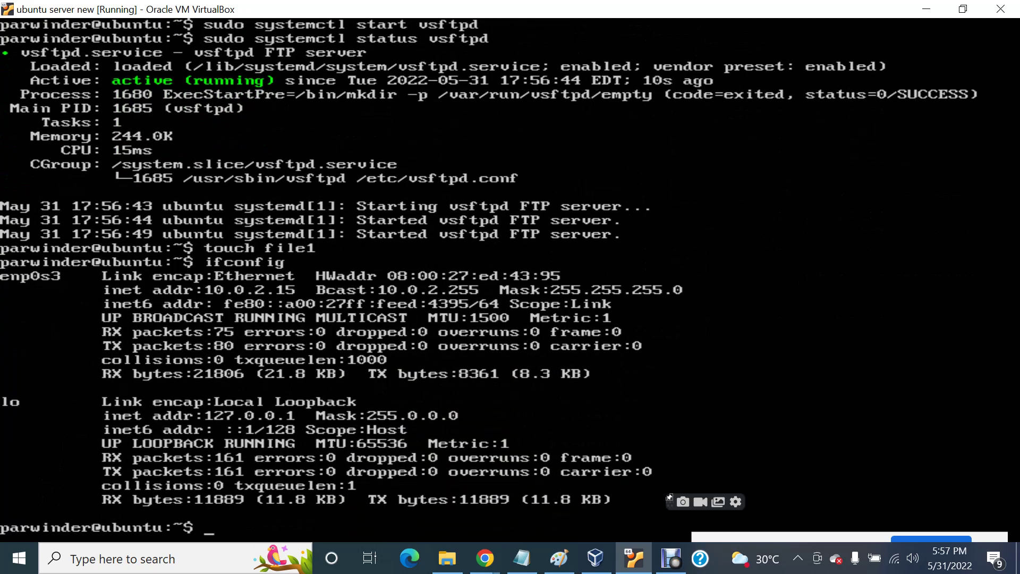
{"action": "type", "text": "ftp 10."}
{"action": "type", "text": "0."}
{"action": "type", "text": "0"}
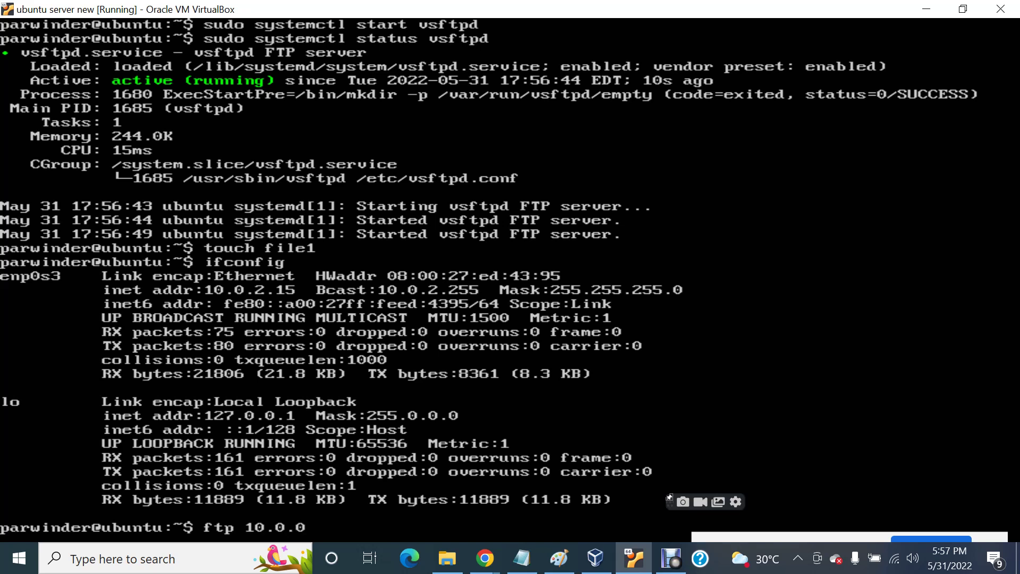
Fix the address typo, run ftp 10.0.2.15, and log in with the default name and password
{"action": "key", "text": "BackSpace"}
{"action": "type", "text": "2.16"}
{"action": "key", "text": "BackSpace"}
{"action": "type", "text": "5"}
{"action": "key", "text": "Return"}
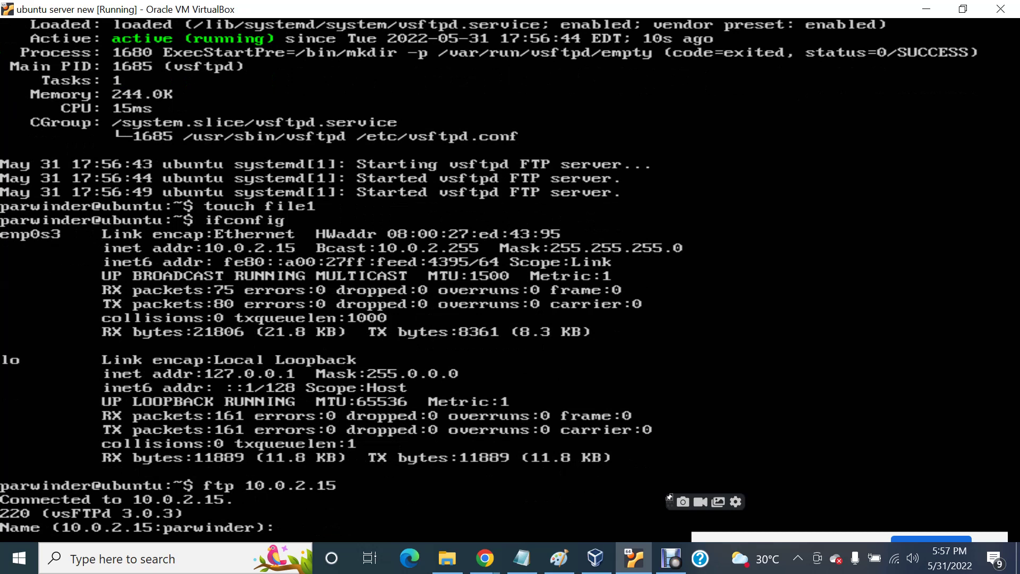
{"action": "key", "text": "Return"}
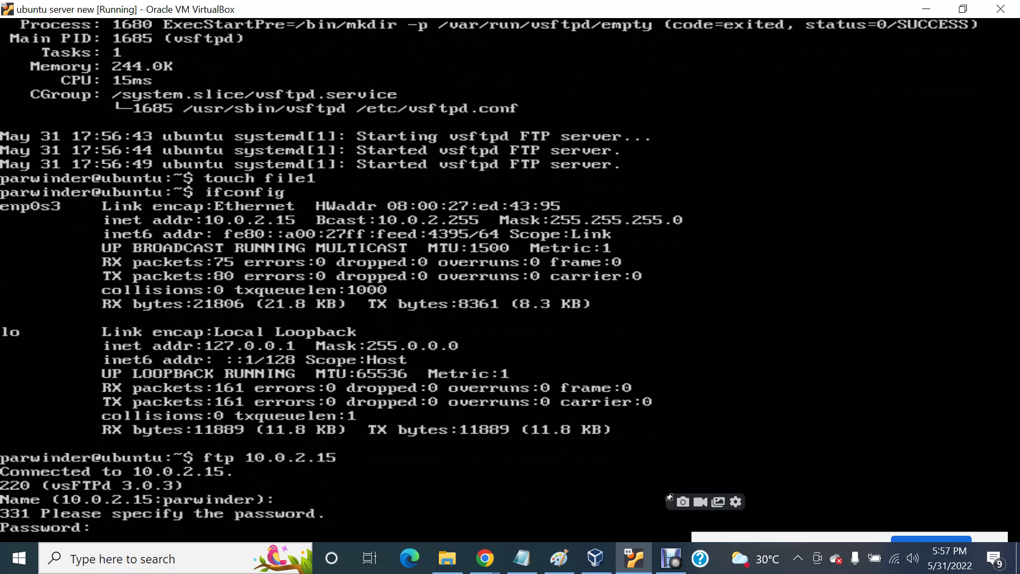
{"action": "key", "text": "Return"}
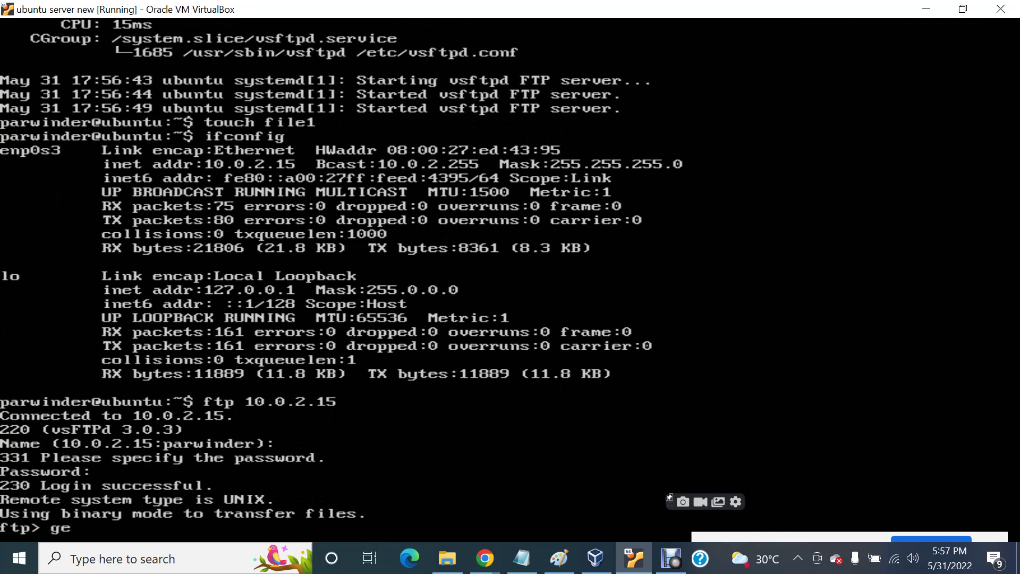
{"action": "type", "text": "get file1"}
At the ftp> prompt, run get file1 and then put file1, both completing
{"action": "key", "text": "Return"}
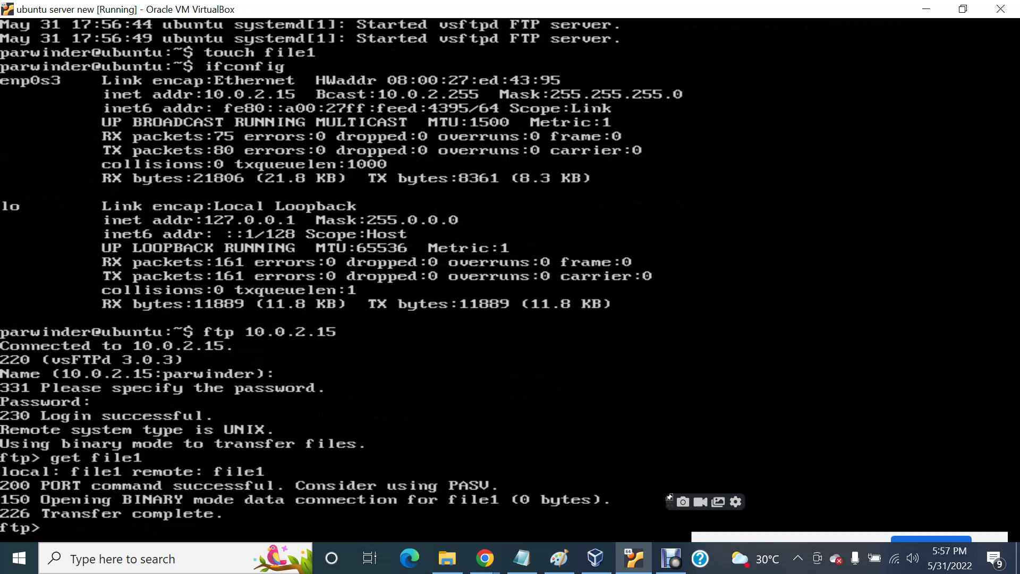
{"action": "type", "text": "put "}
{"action": "type", "text": "file1"}
{"action": "key", "text": "Return"}
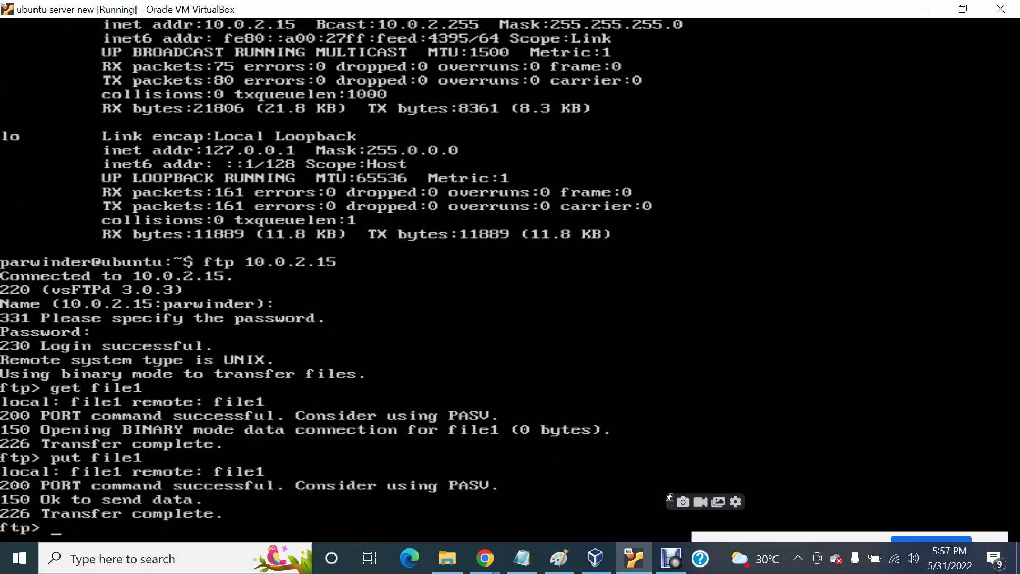